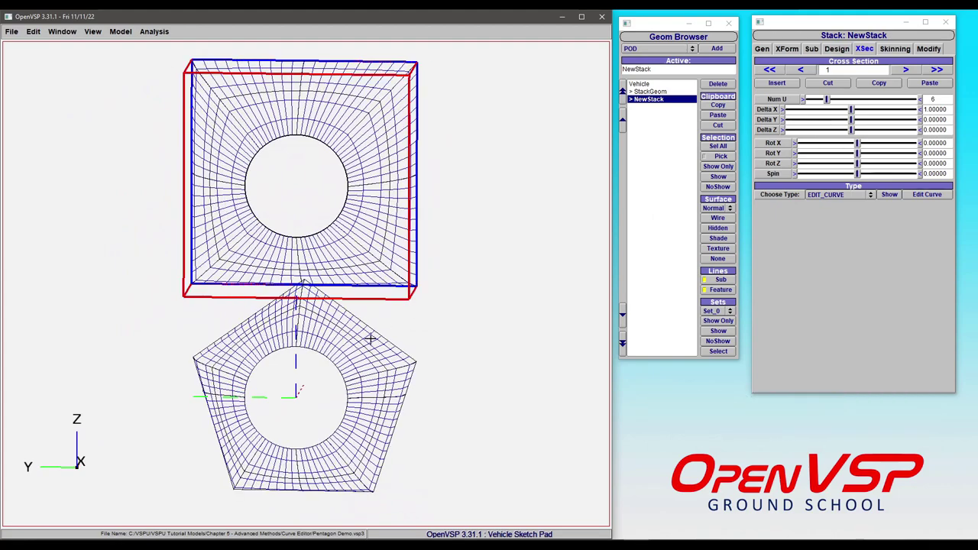
Step: Open the curve editor for cross section 1 and delete the rectangle's lower-right, upper-left and upper-right corner control points
drag(404, 386, 320, 414)
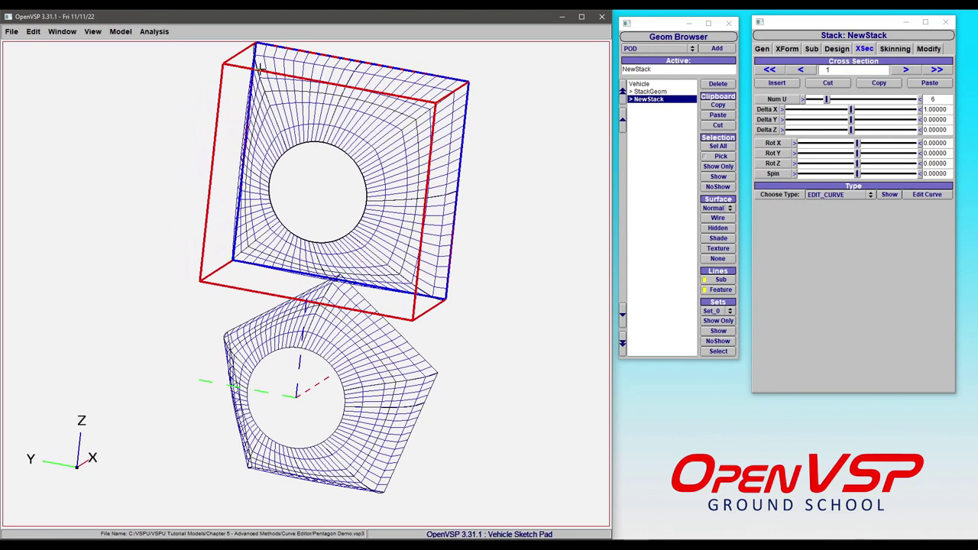
click(924, 196)
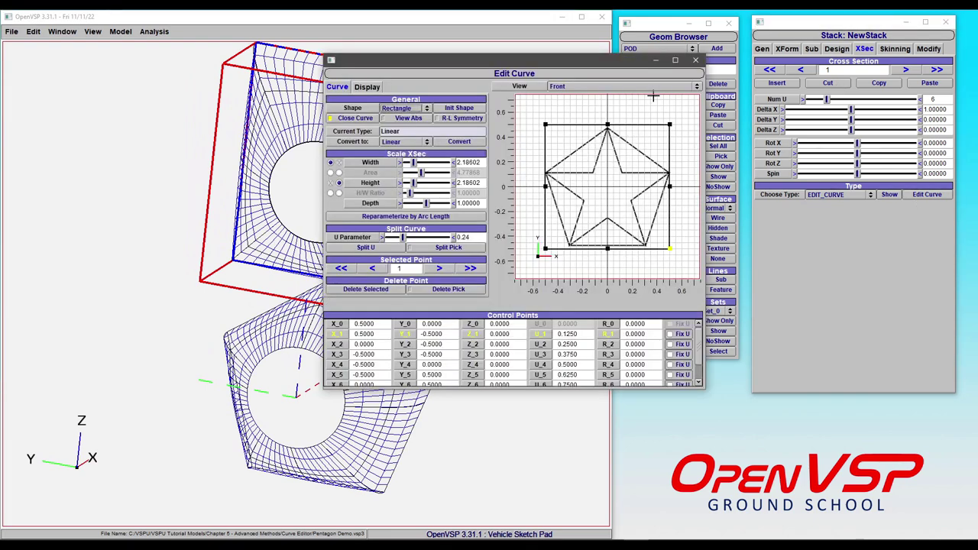
drag(600, 67, 786, 48)
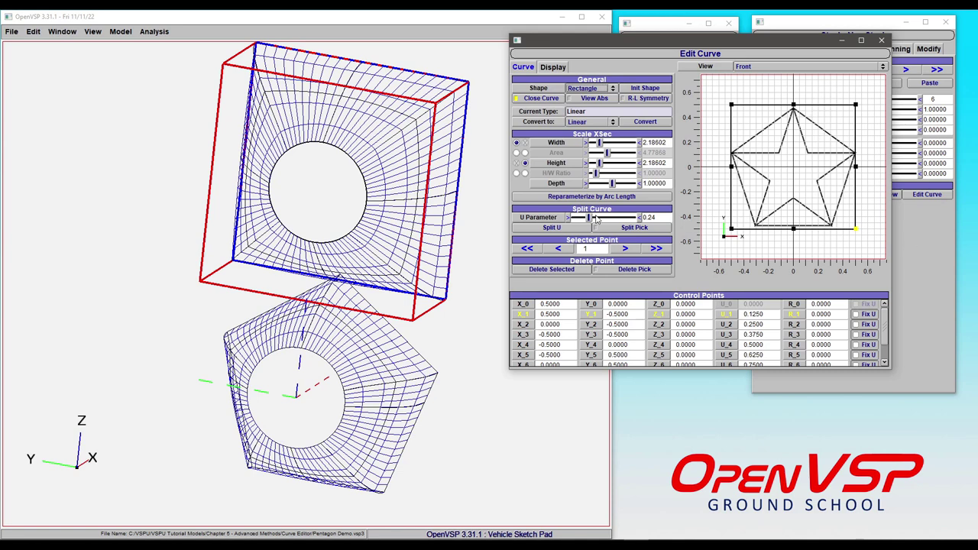
click(644, 271)
click(857, 228)
click(634, 269)
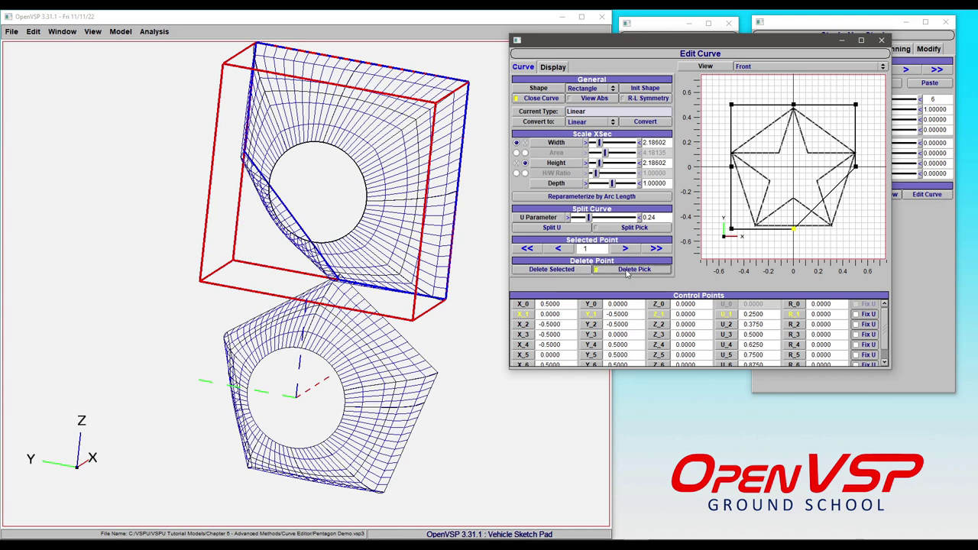
click(732, 105)
click(657, 270)
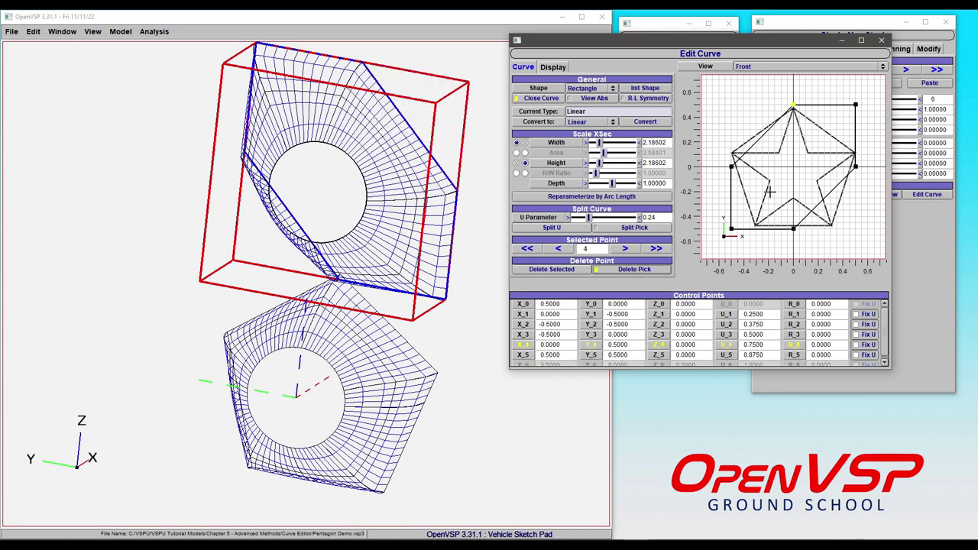
click(855, 104)
Step: Move the five remaining control points onto the five vertices of the dashed reference pentagon
drag(795, 105, 793, 108)
drag(732, 166, 732, 153)
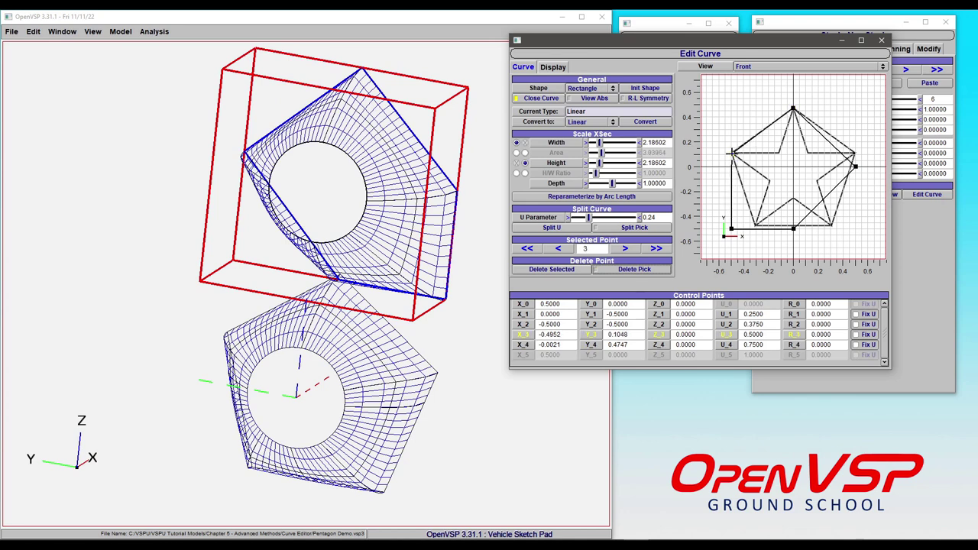
drag(731, 228, 831, 226)
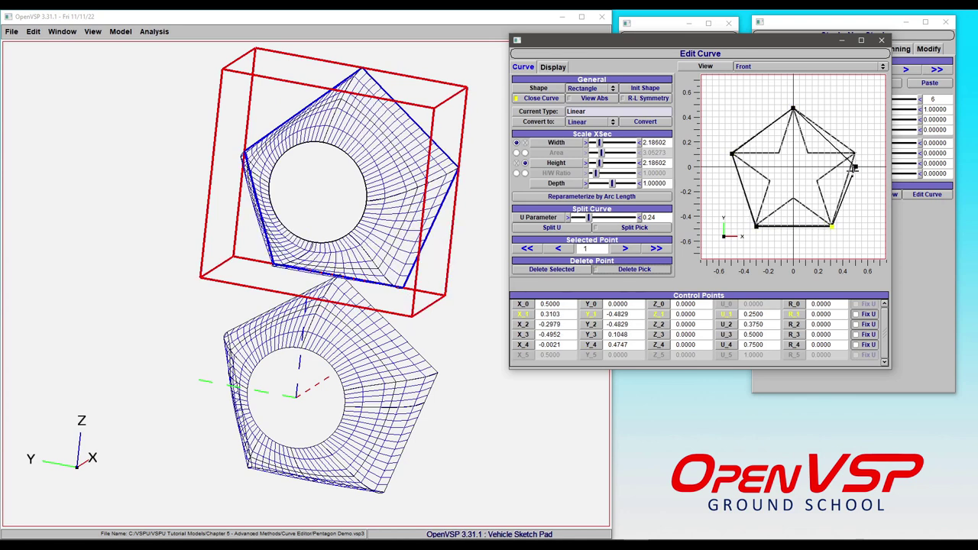
drag(856, 166, 855, 153)
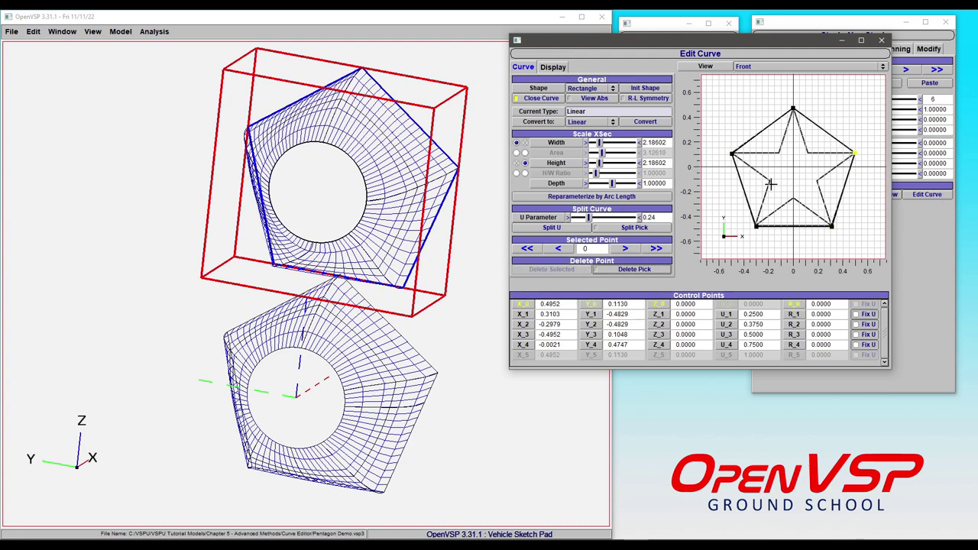
Step: Reparameterize the pentagon curve by arc length
drag(413, 197, 399, 171)
drag(307, 201, 323, 216)
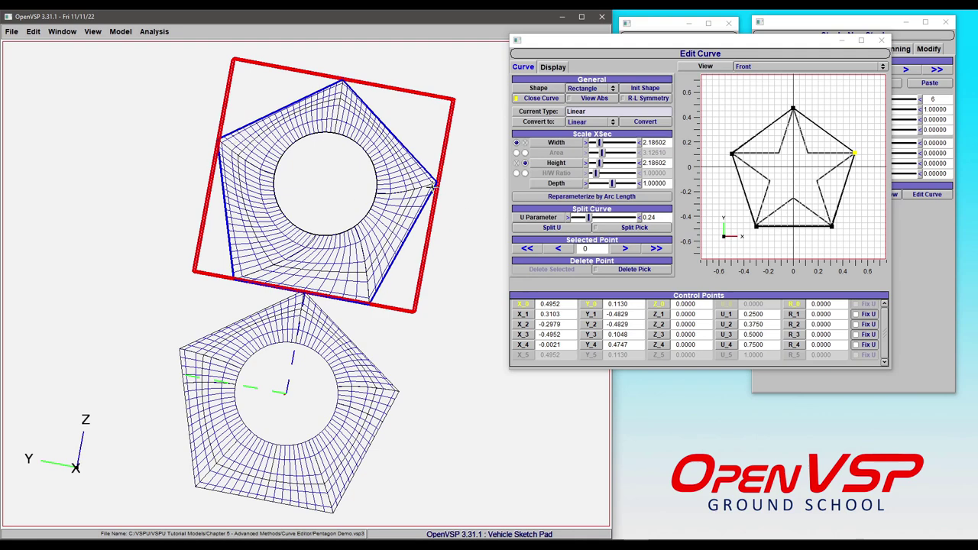
drag(385, 216, 349, 224)
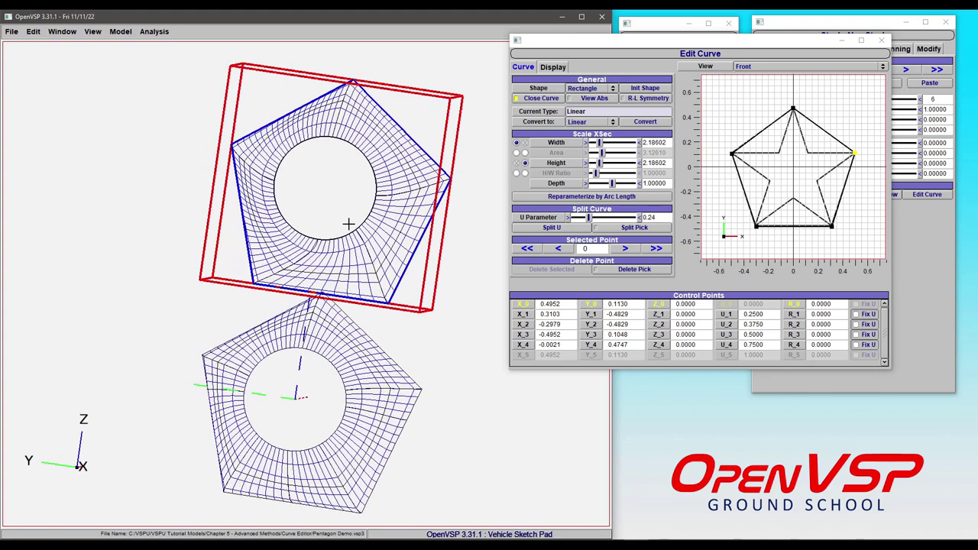
click(578, 196)
drag(317, 234, 353, 251)
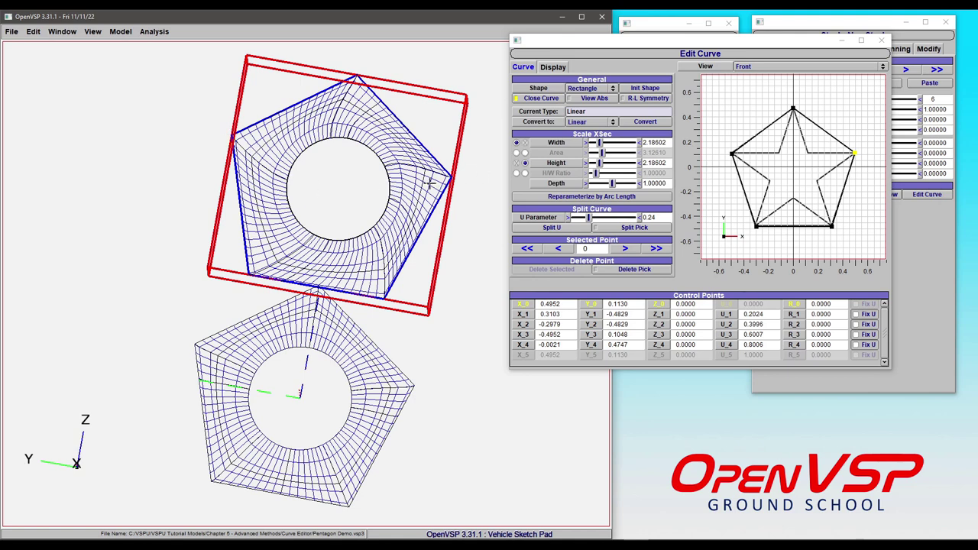
Step: Set the pentagon's upper-left vertex to U 0.5, fix its U value and reparameterize the curve by arc length again
click(730, 152)
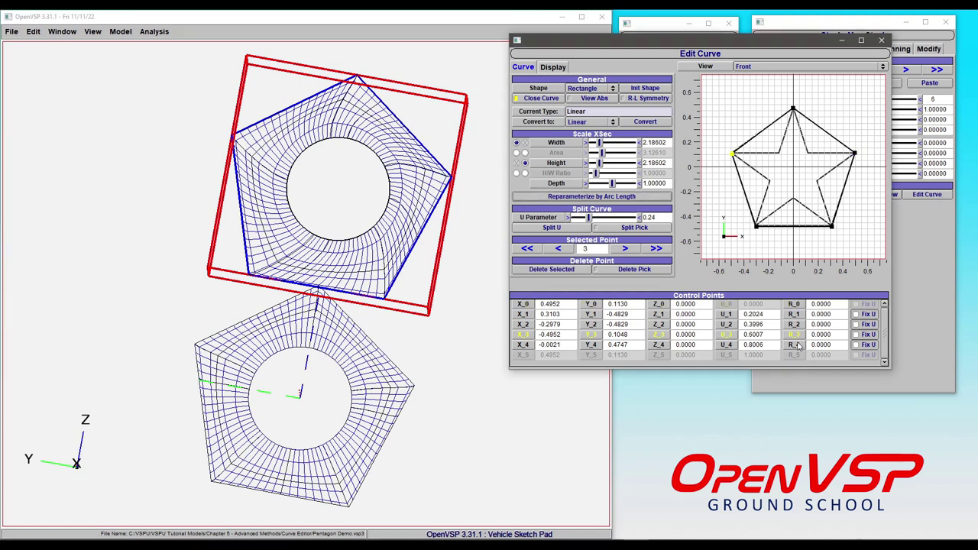
drag(772, 337, 699, 334)
text(0.5)
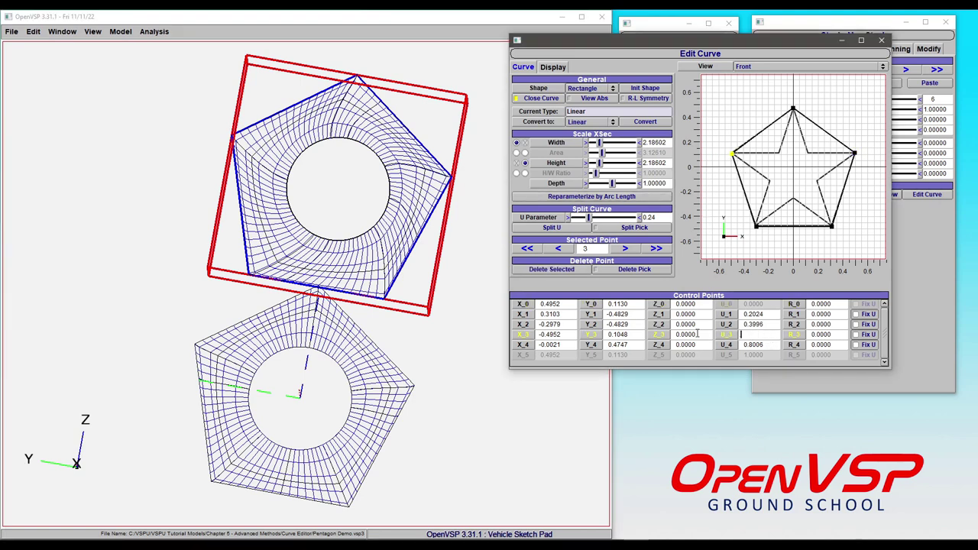
key(Return)
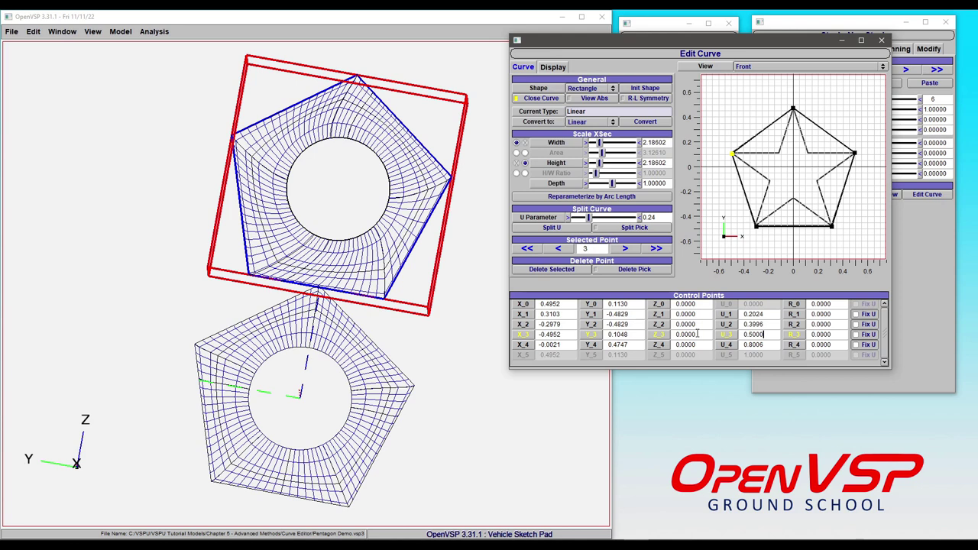
click(856, 335)
click(625, 198)
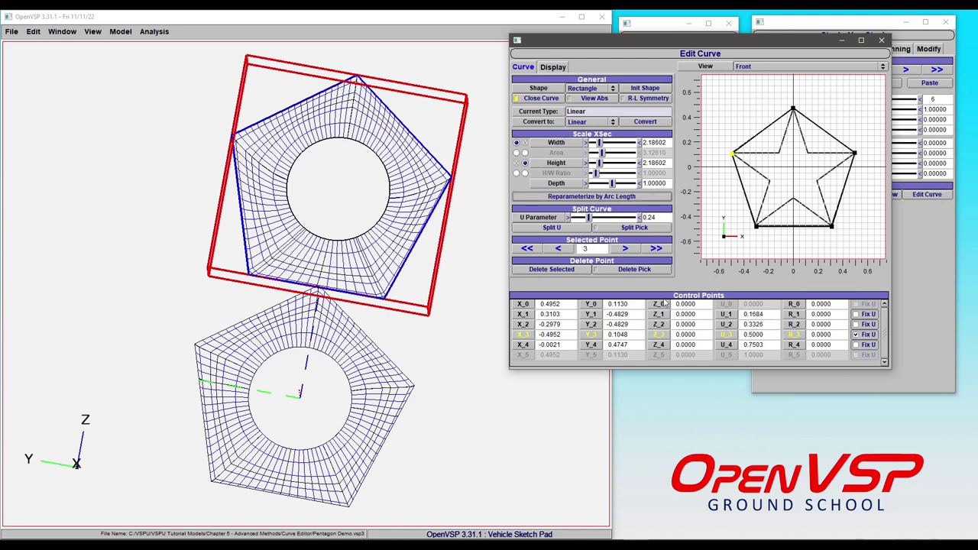
Step: Set the U values of the pentagon's two bottom vertices to 1/8 for point 1 and 3/8 for point 2
drag(370, 269, 361, 236)
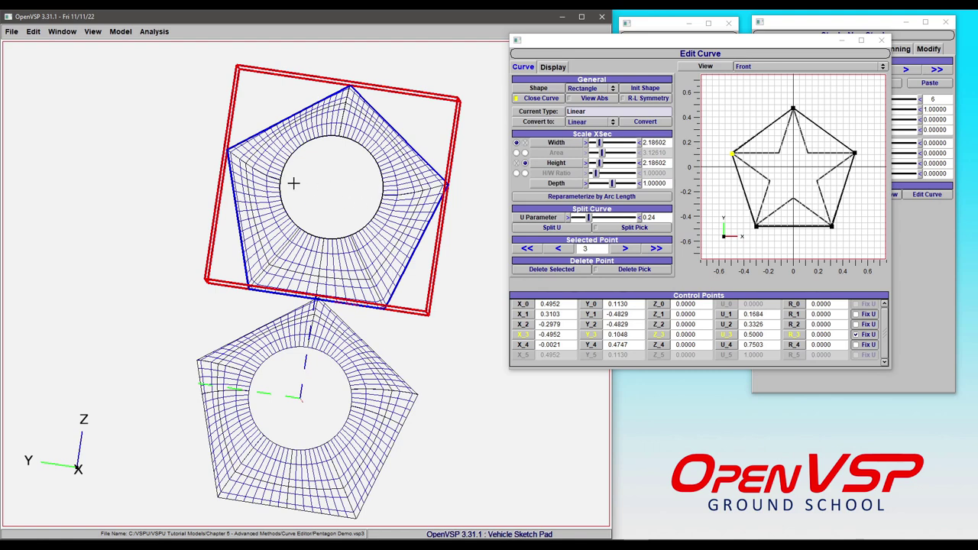
drag(374, 191, 357, 239)
scroll(357, 240, up, 5)
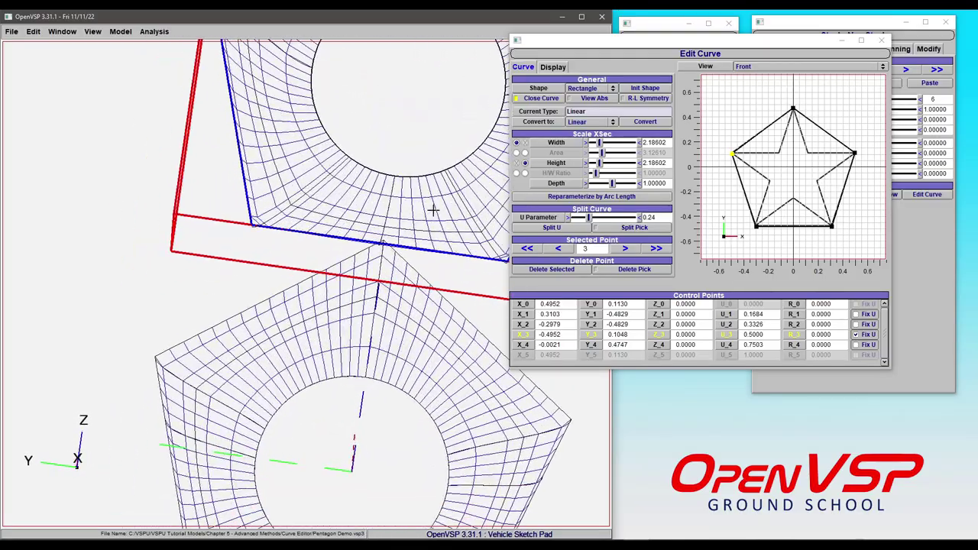
scroll(385, 218, up, 5)
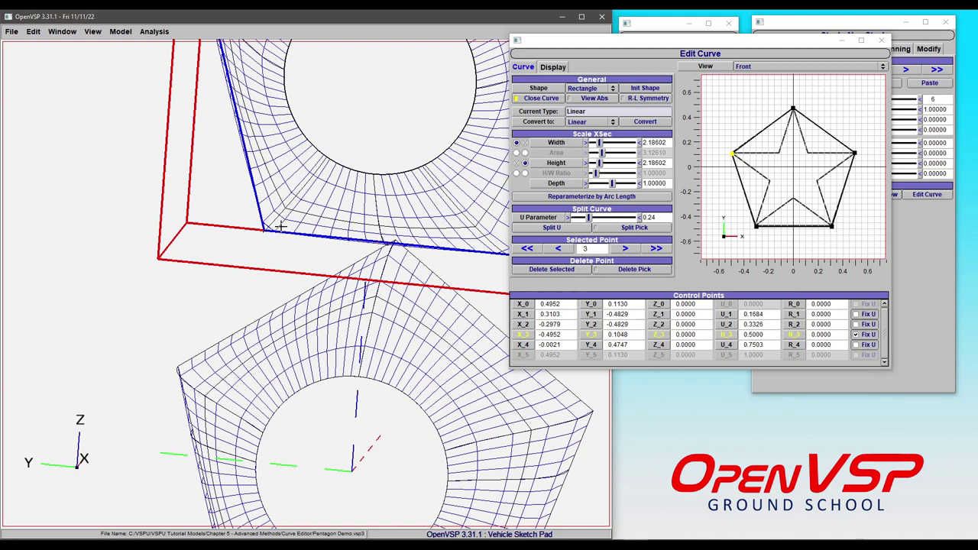
drag(345, 207, 337, 176)
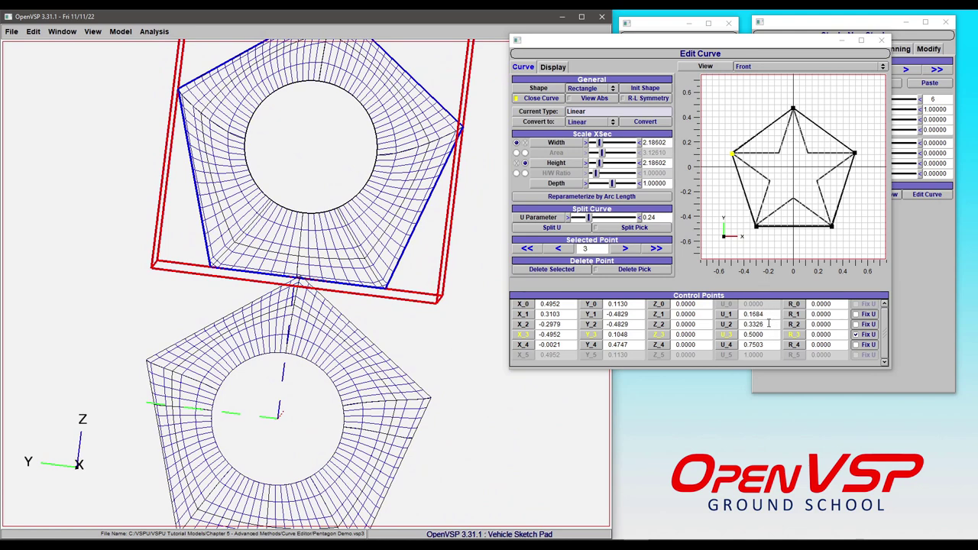
click(764, 315)
text(1)
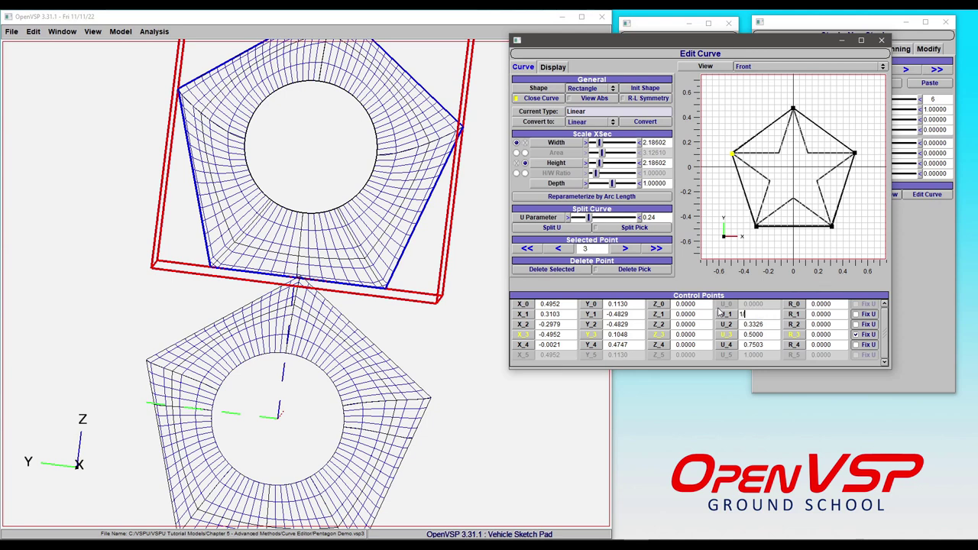
text(/8)
key(Return)
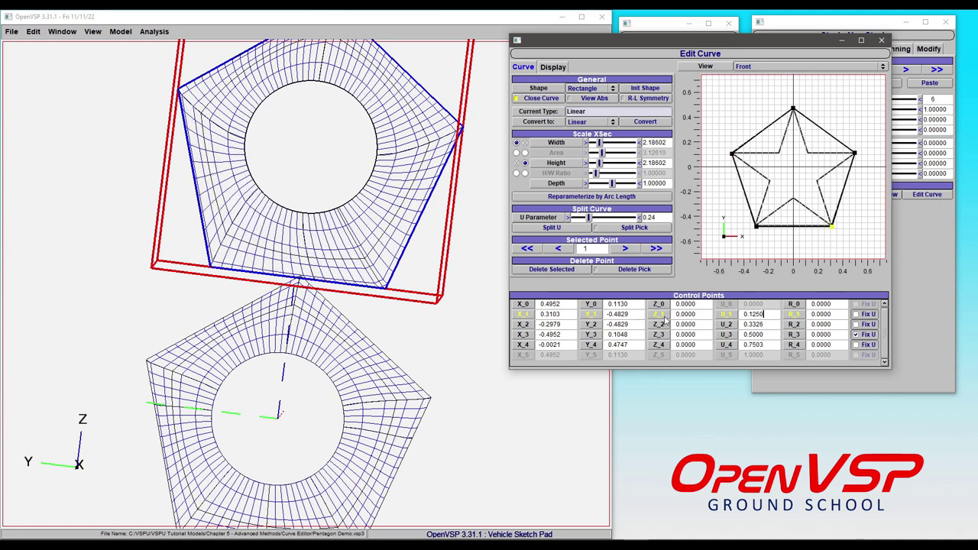
click(772, 325)
text(3/8)
key(Return)
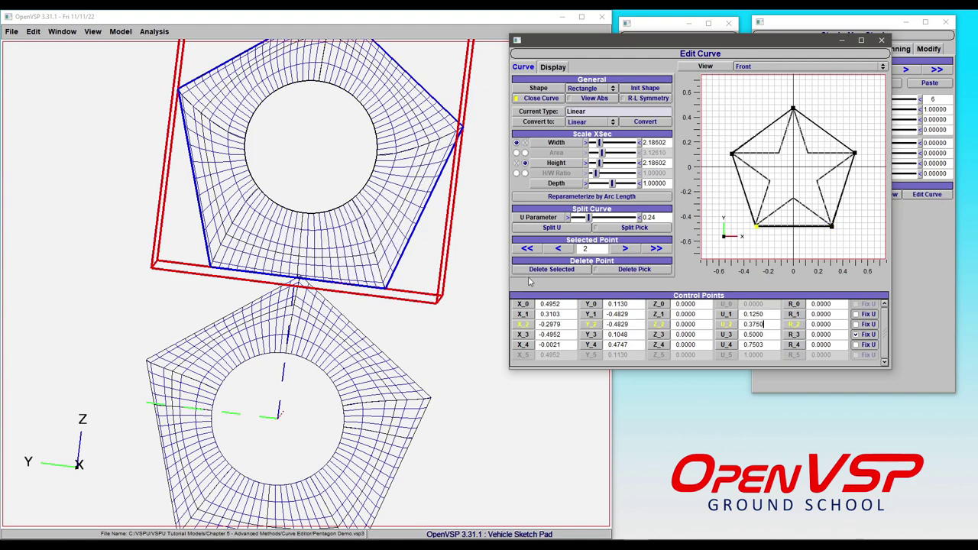
Step: Examine how the mesh lines are distributed along the pentagon's edges and corners from several angles
drag(295, 236, 351, 186)
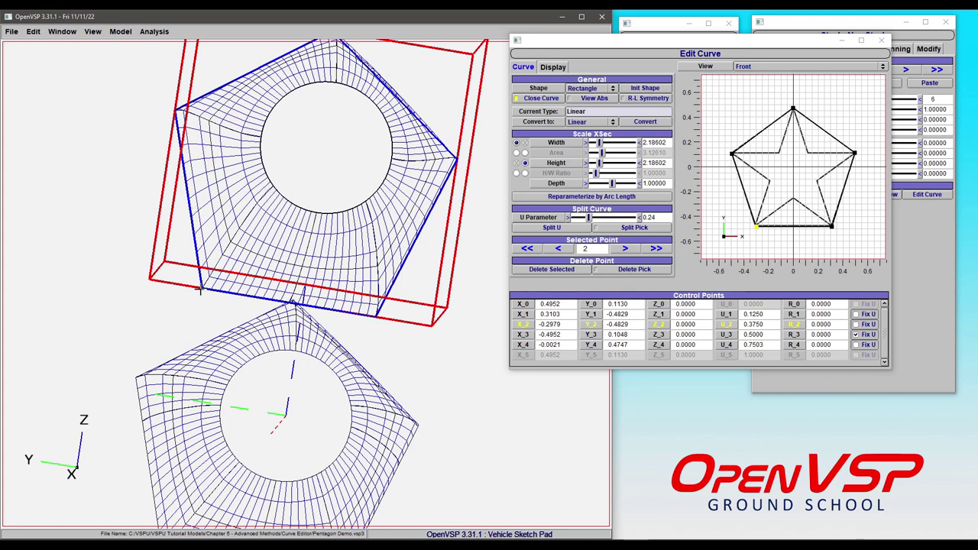
right_drag(387, 197, 398, 194)
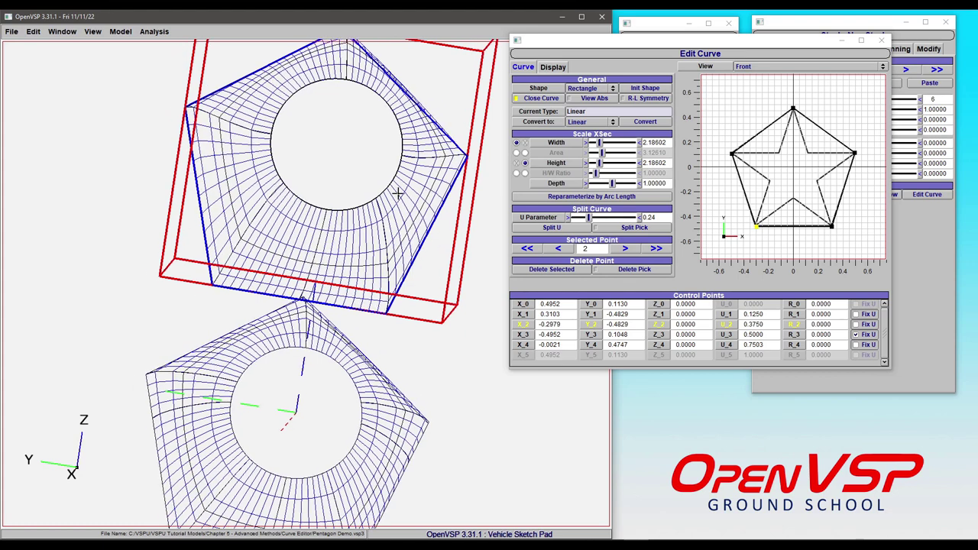
drag(397, 195, 425, 271)
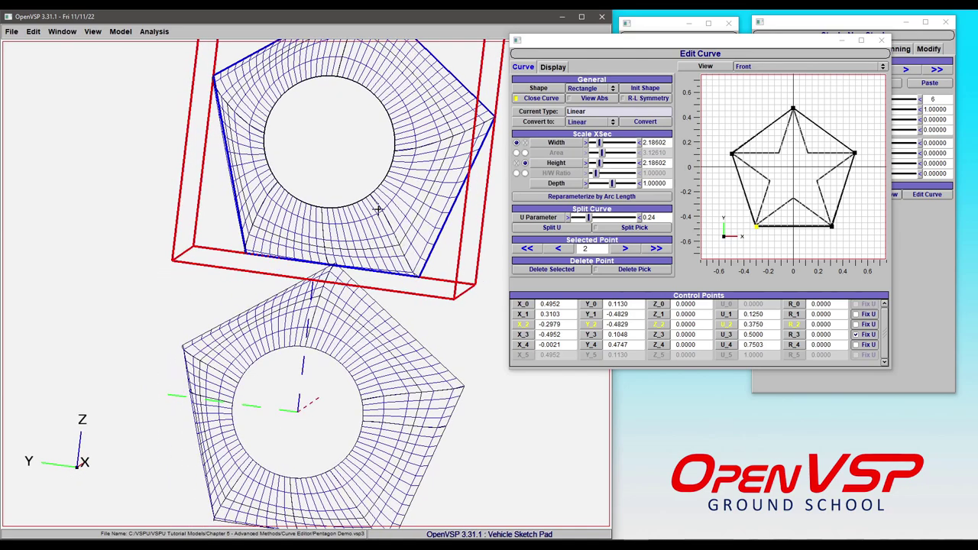
right_drag(412, 233, 409, 297)
mouse_move(404, 225)
mouse_down()
mouse_move(316, 247)
mouse_move(419, 240)
mouse_move(422, 230)
mouse_up()
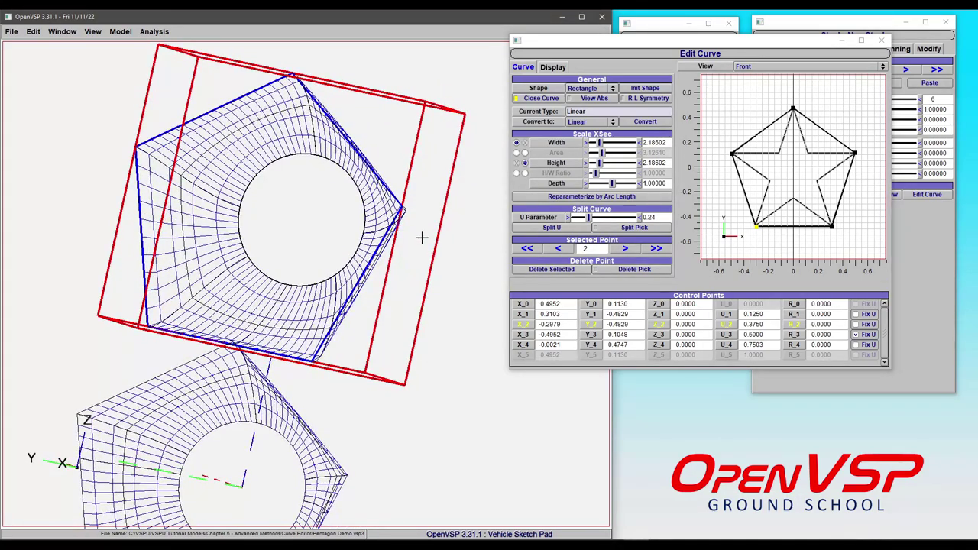
right_drag(271, 277, 367, 261)
drag(367, 261, 209, 264)
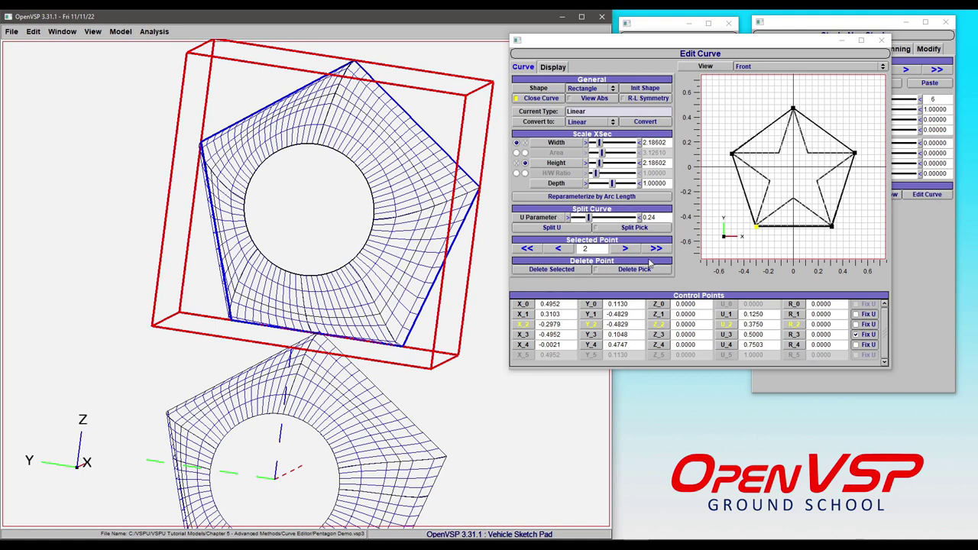
Step: Split the pentagon's lower-right edge with a new point and move it to about X 0.47, Y 0.05, close to the right vertex
click(632, 228)
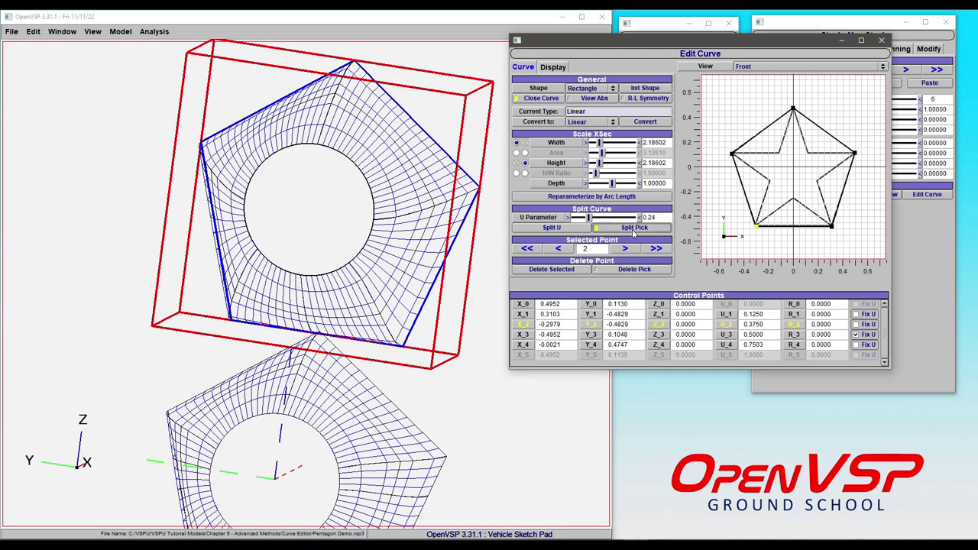
click(839, 204)
drag(347, 245, 307, 243)
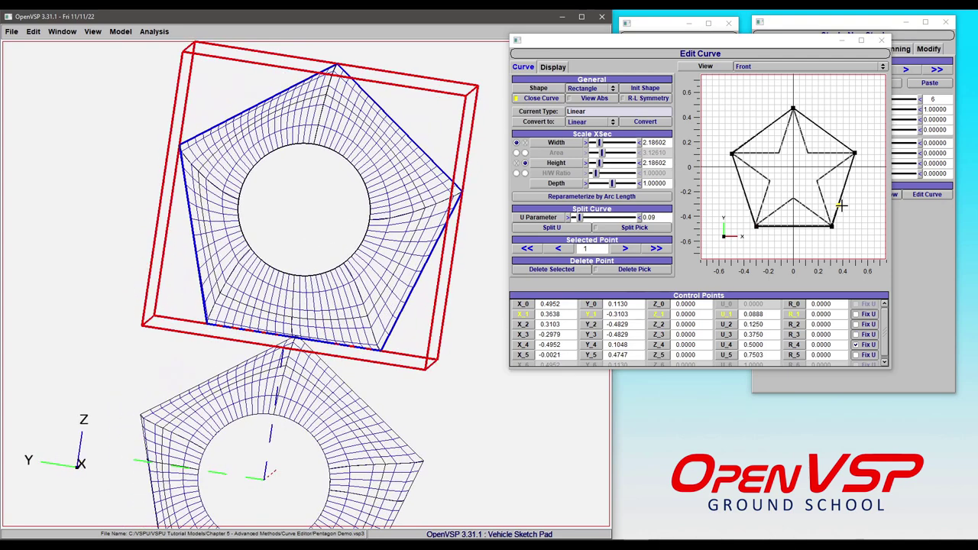
drag(838, 203, 854, 157)
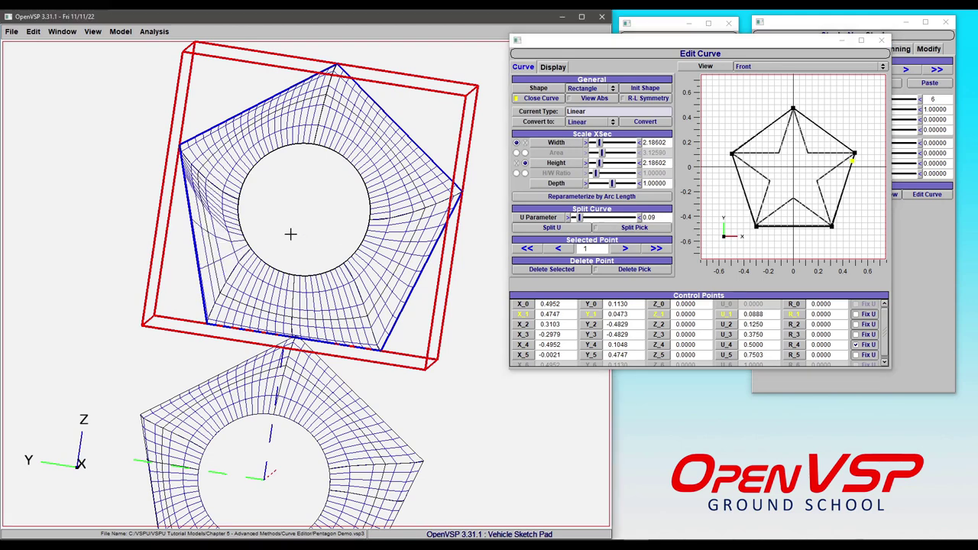
Step: Reparameterize the split curve by arc length with only the U 0.5 vertex fixed
drag(291, 232, 183, 171)
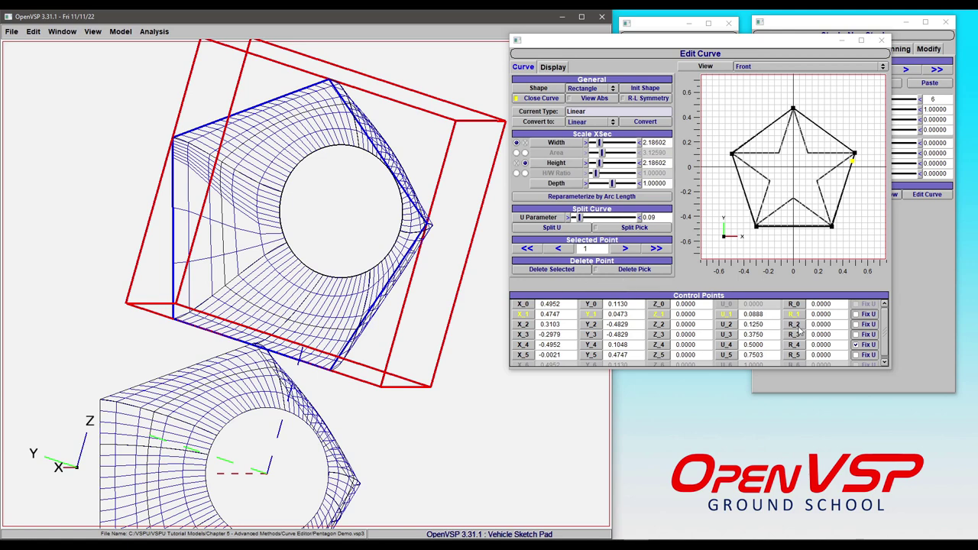
click(865, 325)
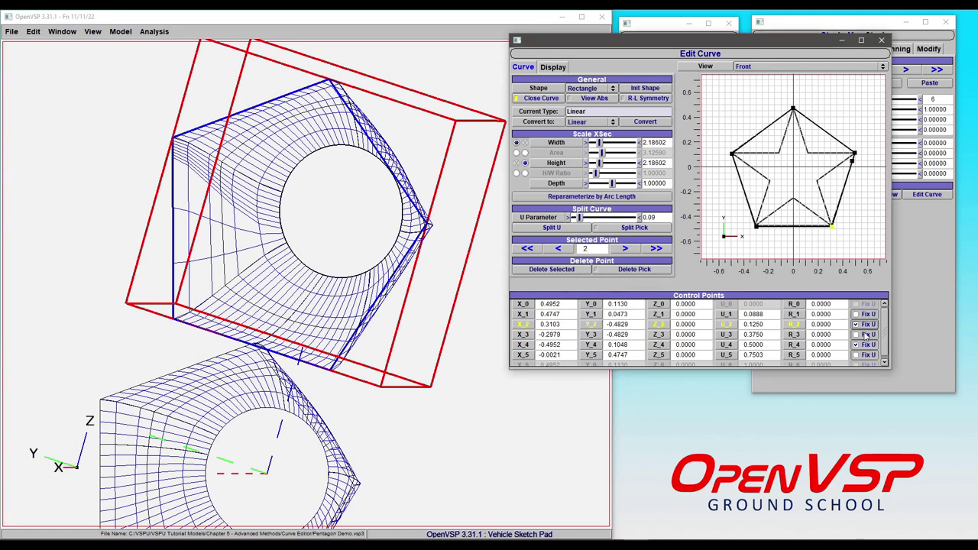
click(607, 198)
drag(384, 225, 255, 224)
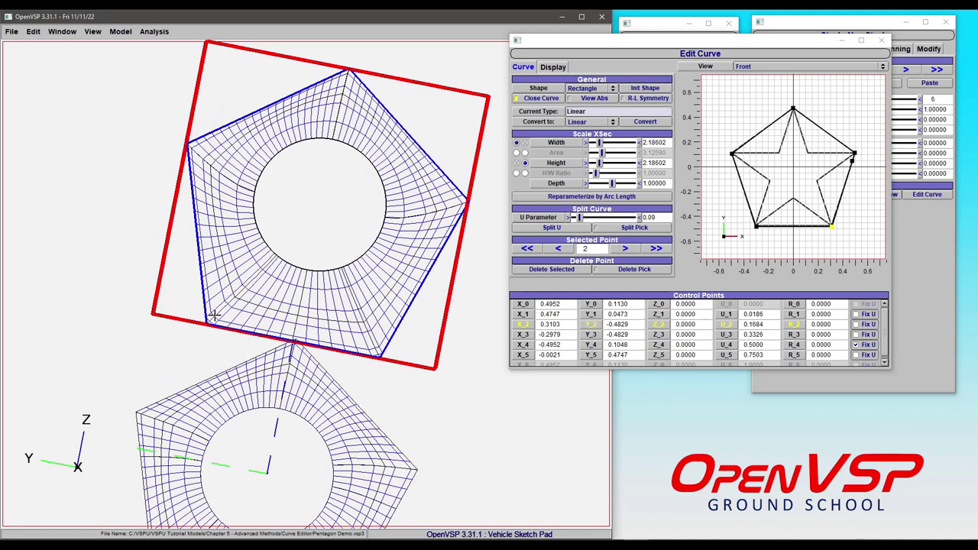